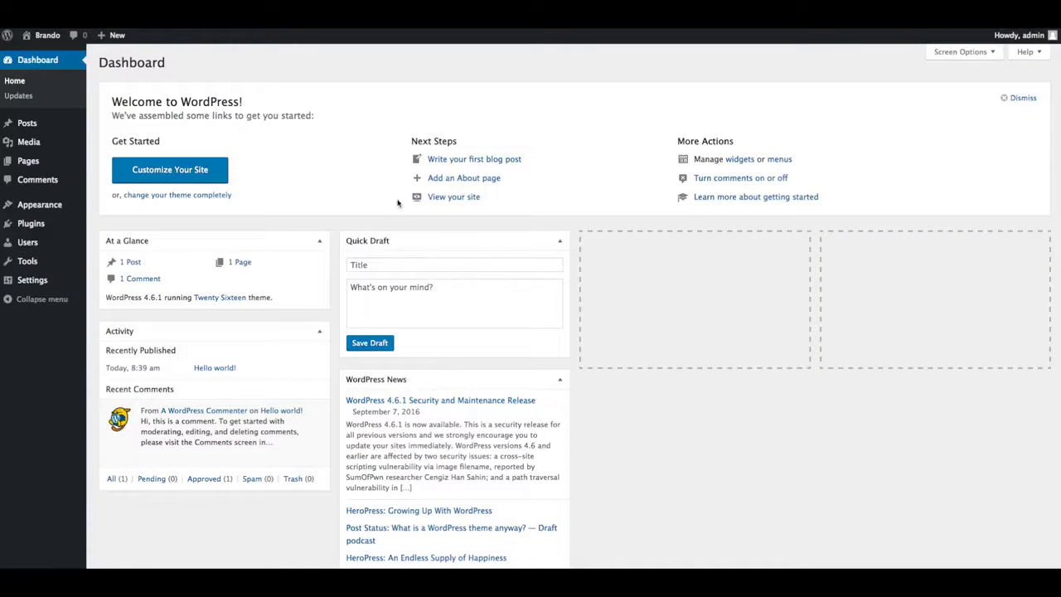
Upload the brando.zip theme package under Themes and install it
left_click(308, 65)
mouse_move(38, 212)
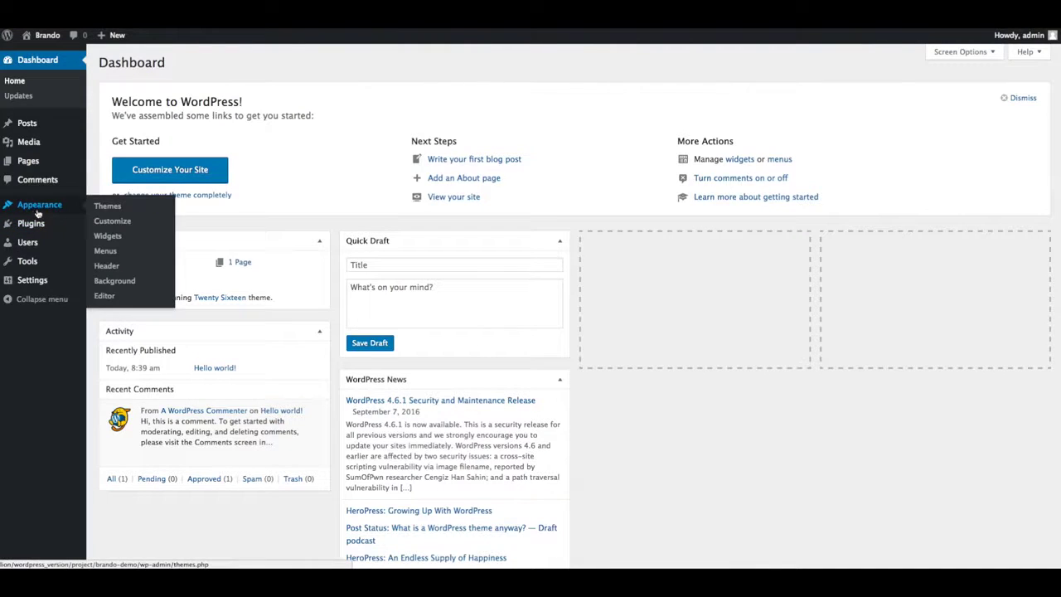
left_click(106, 207)
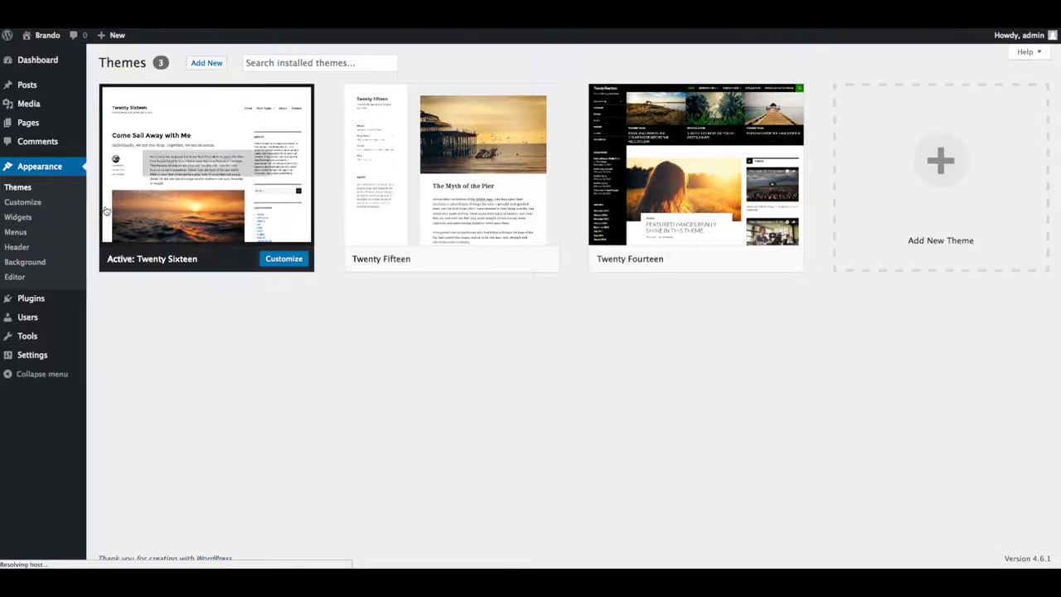
left_click(206, 64)
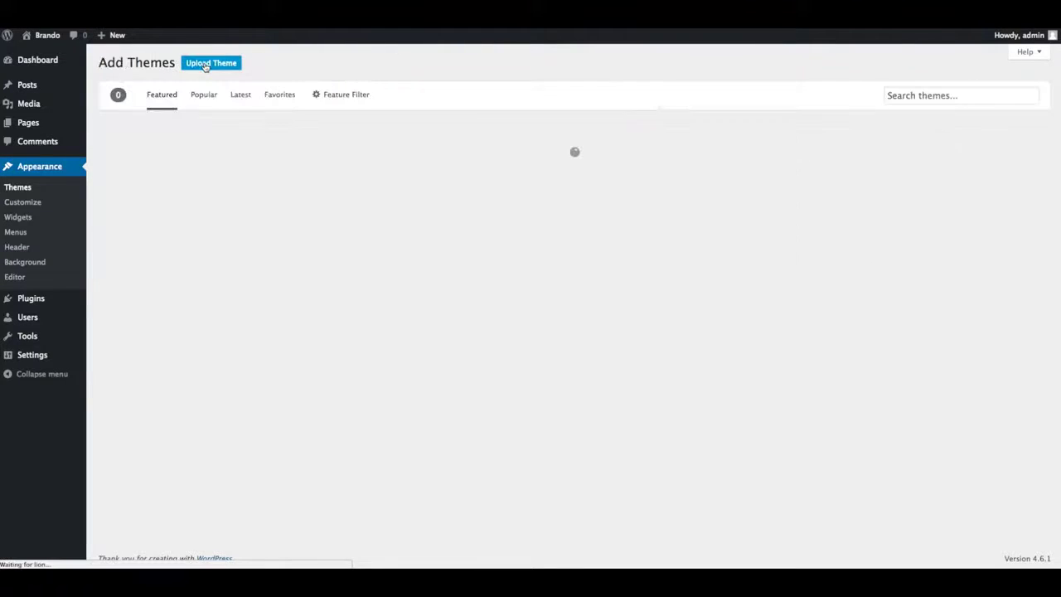
left_click(205, 64)
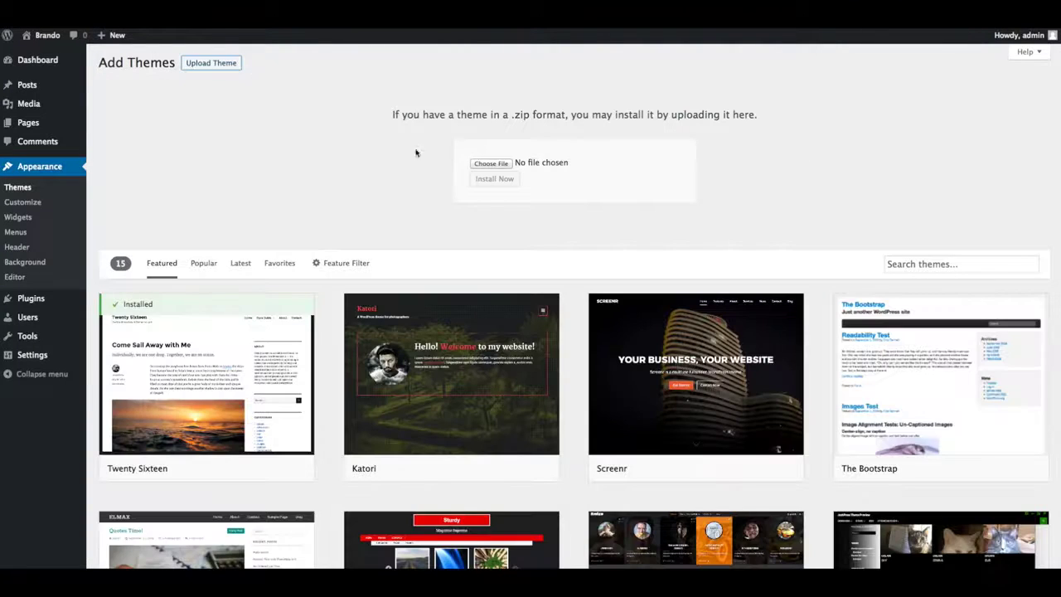
left_click(481, 165)
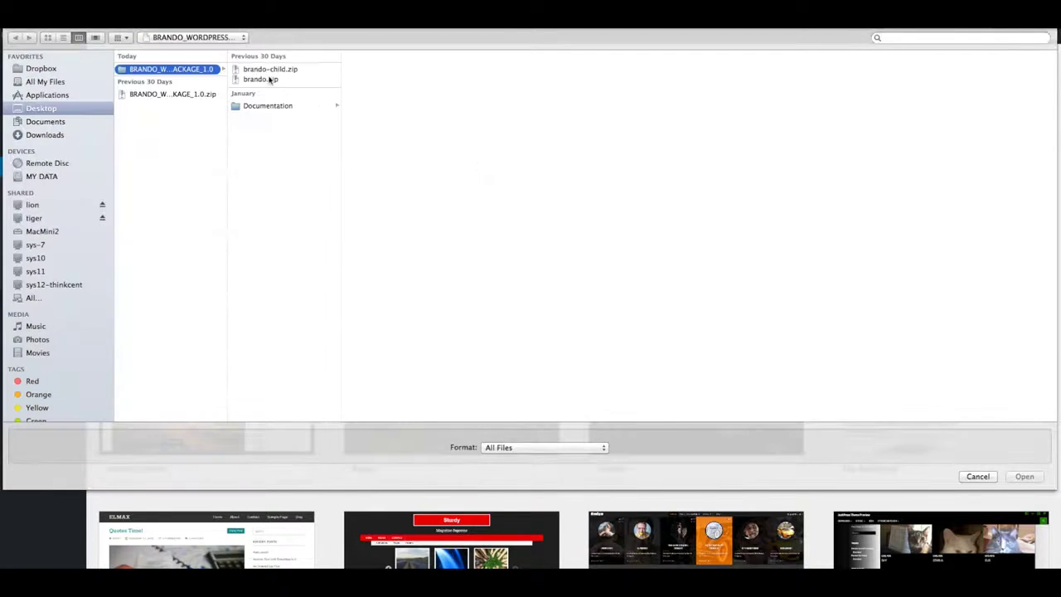
double_click(270, 78)
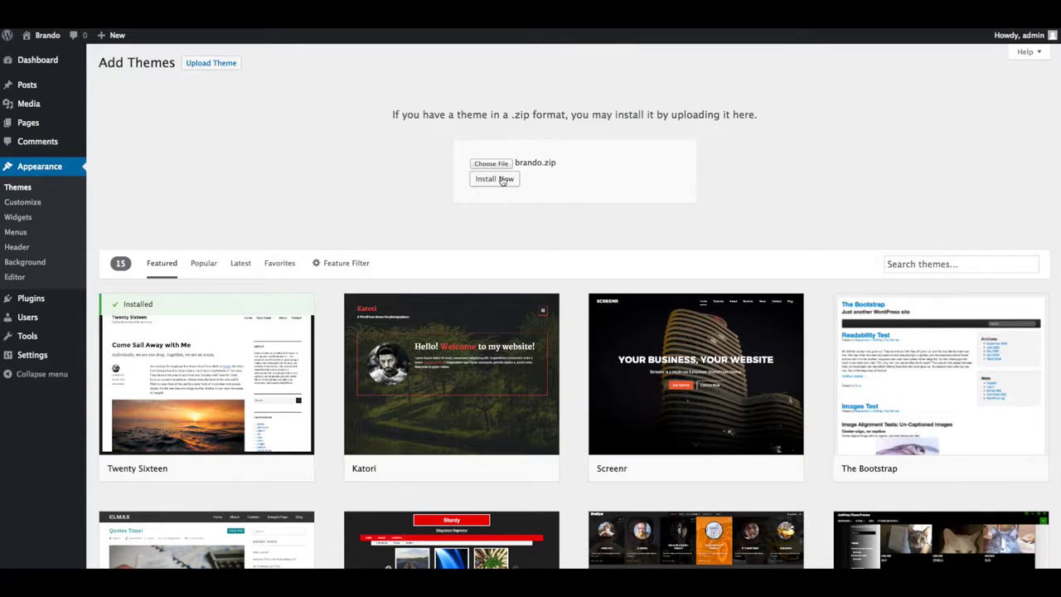
left_click(502, 182)
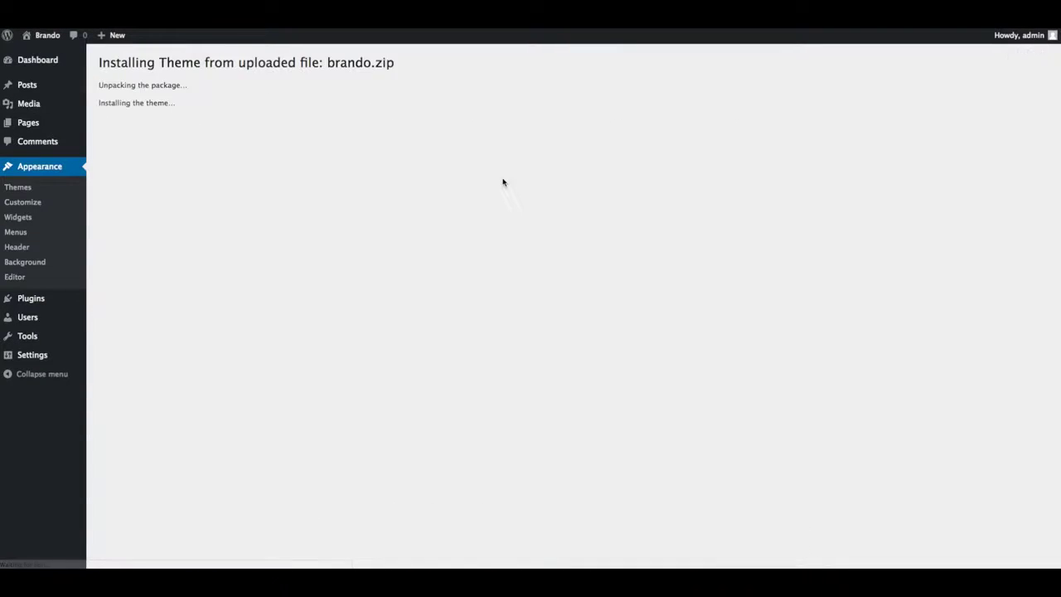
Activate the Brando theme and begin installing its required plugins
left_click(163, 139)
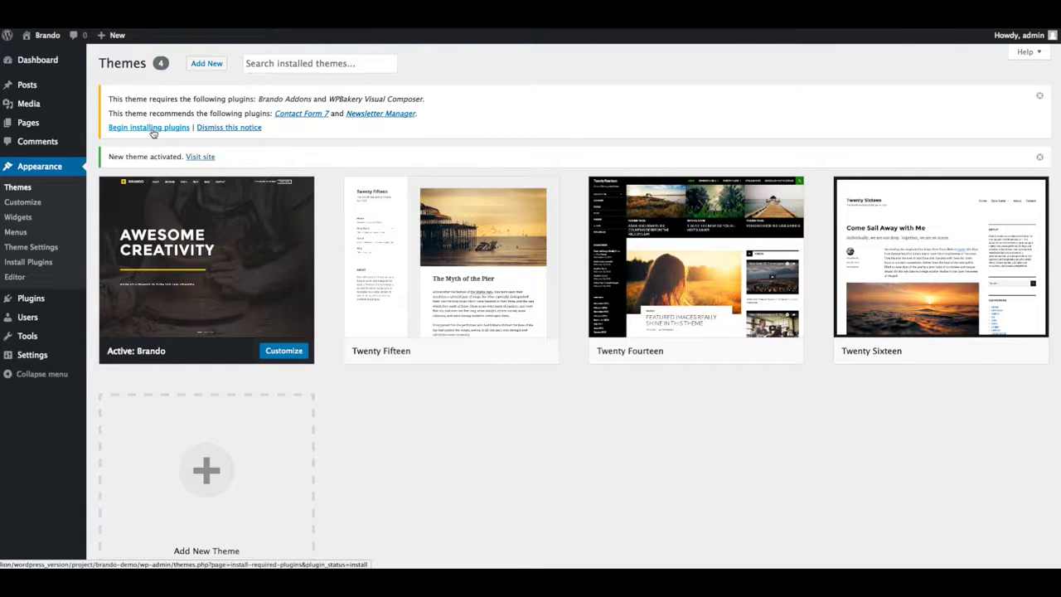
left_click(154, 127)
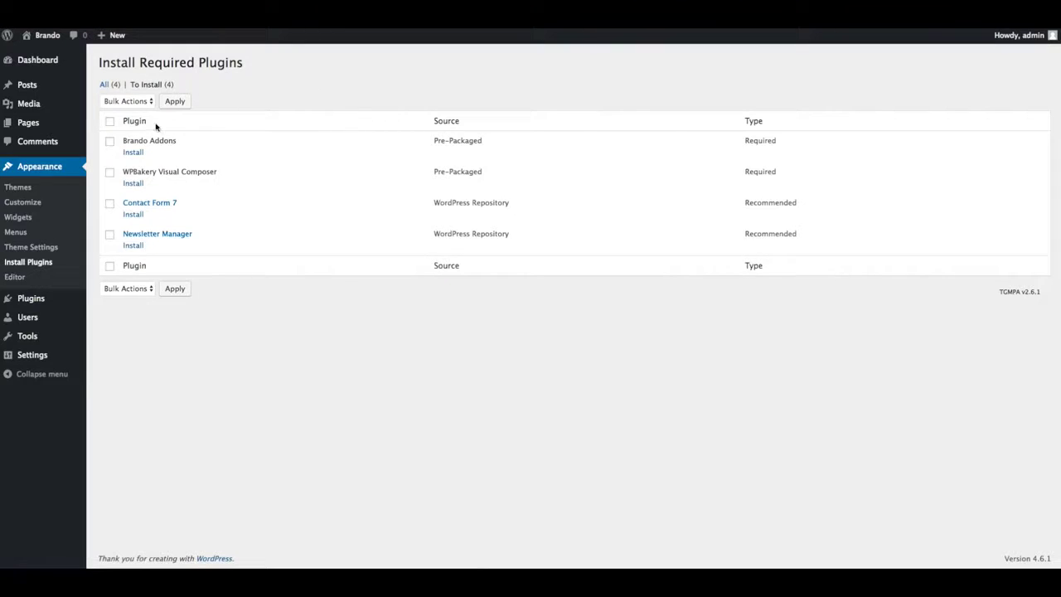
Bulk-install Brando Addons, WPBakery Visual Composer, Contact Form 7 and Newsletter Manager
left_click(129, 101)
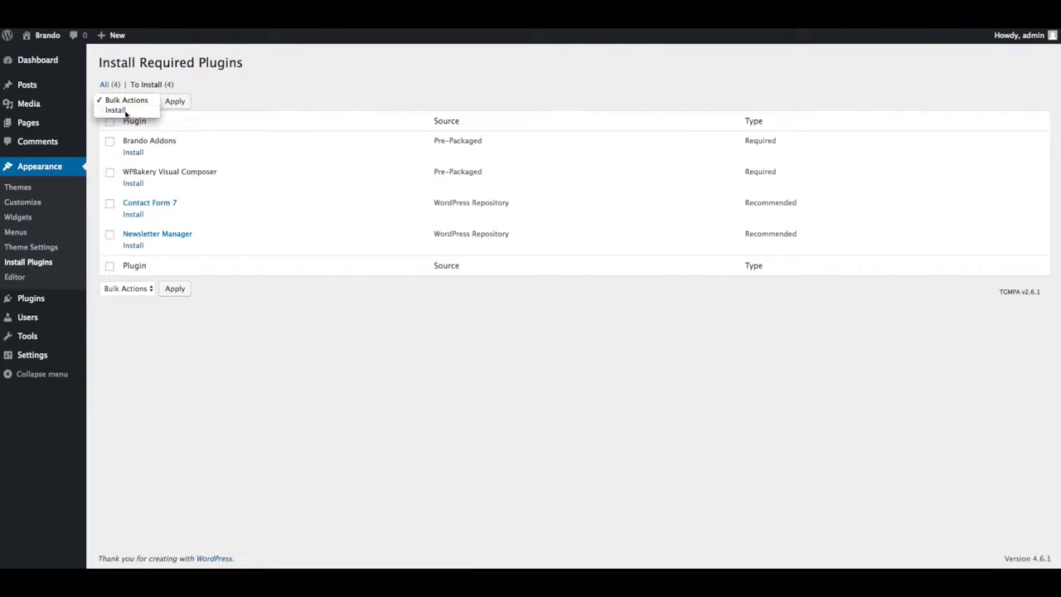
left_click(125, 111)
left_click(110, 121)
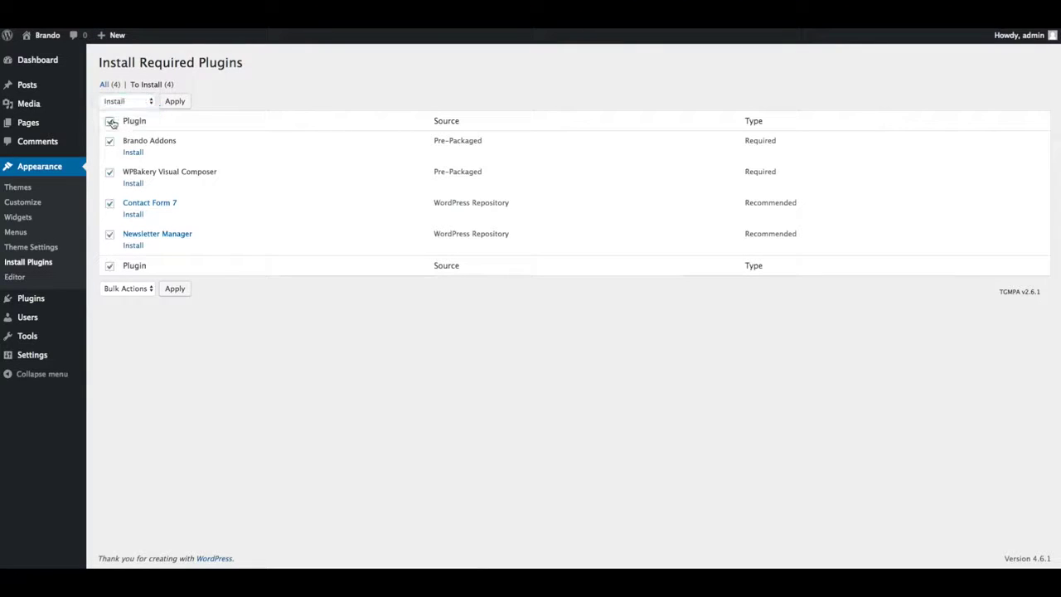
left_click(174, 110)
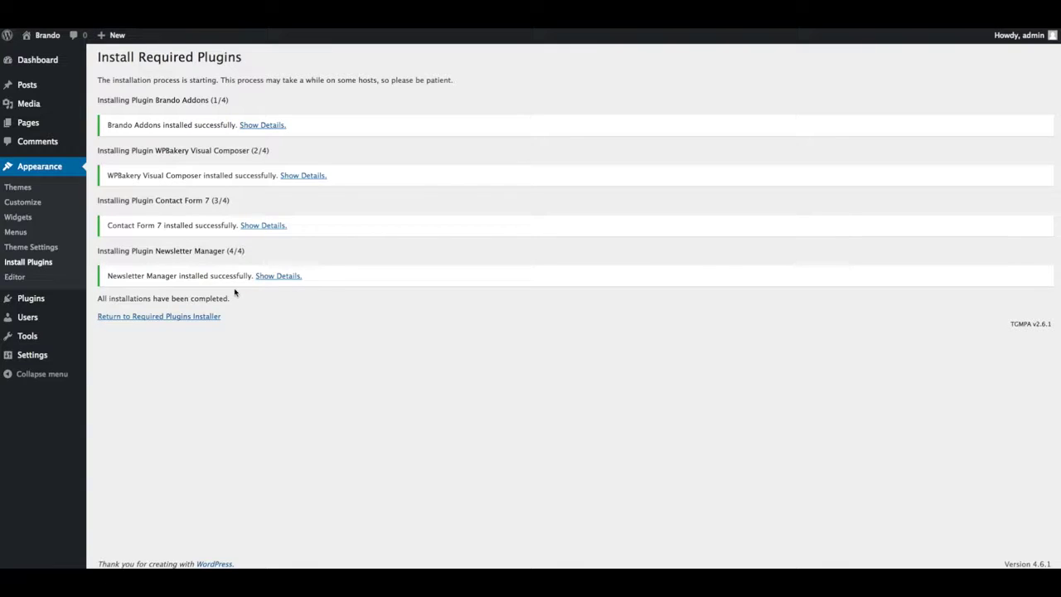
Back on the required plugins list, bulk-activate all four installed plugins
left_click(188, 319)
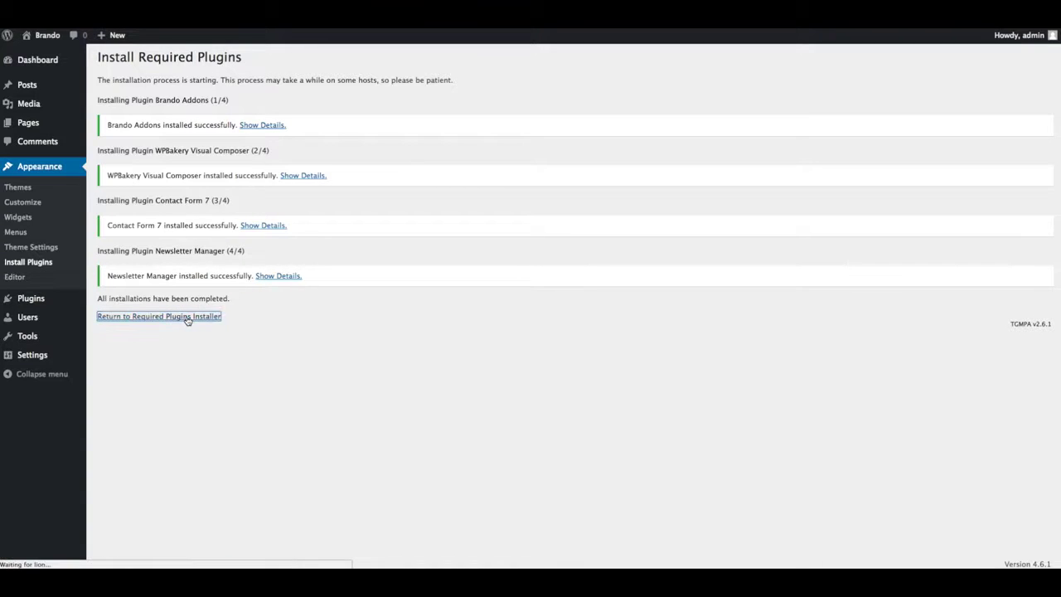
left_click(122, 103)
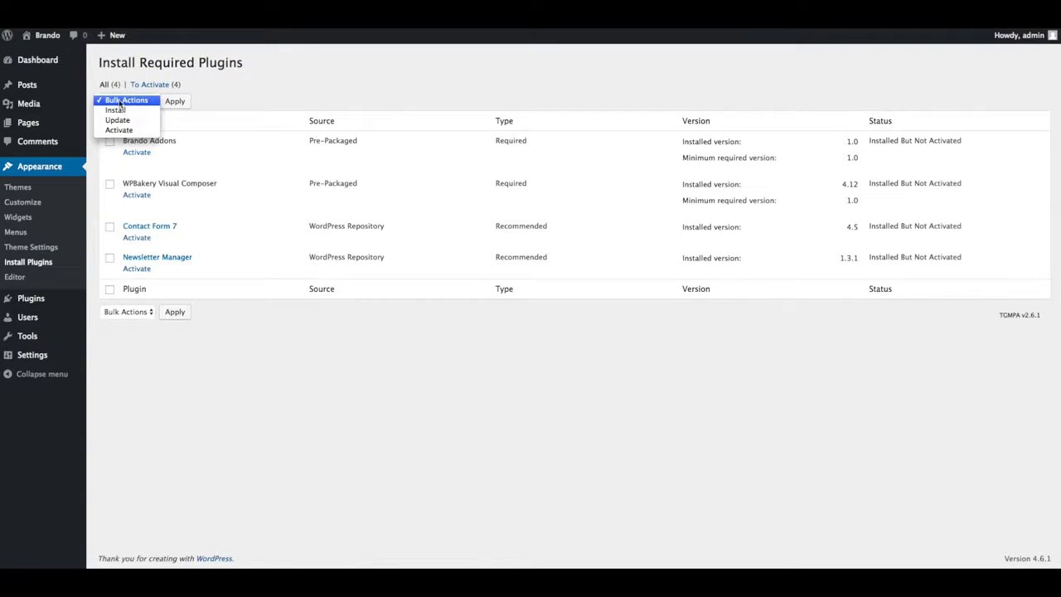
left_click(124, 130)
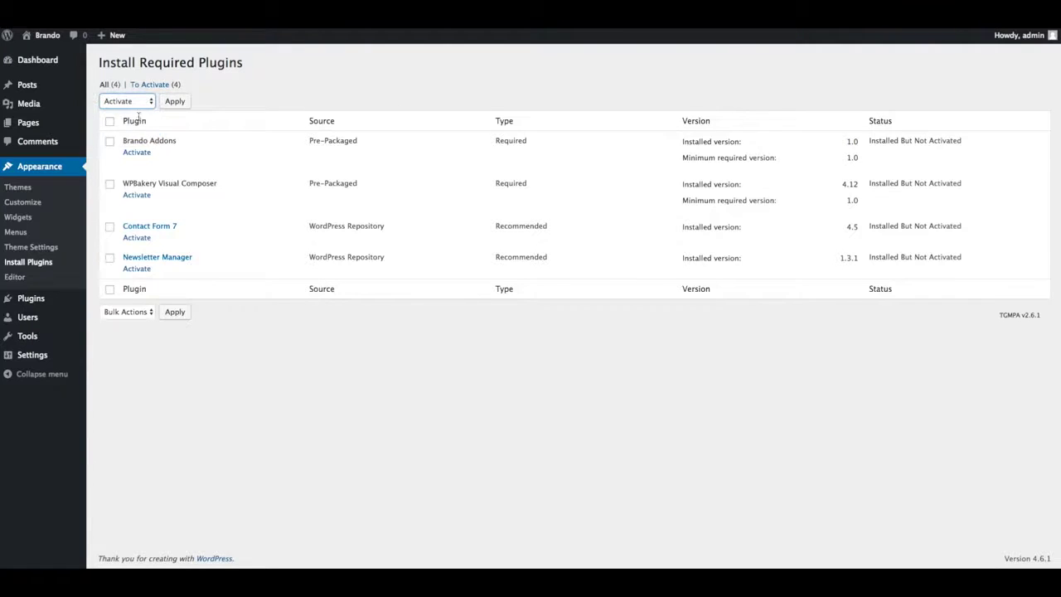
left_click(110, 123)
left_click(175, 101)
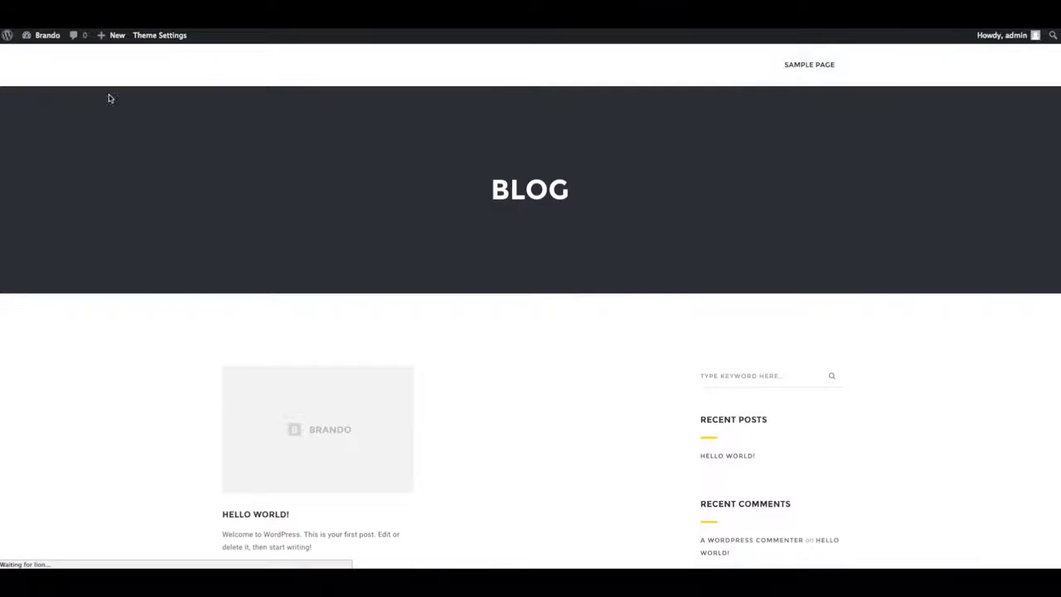
Return to the admin Dashboard and check the Plugins and Appearance submenus
scroll(404, 260, "down", 10)
scroll(404, 261, "up", 10)
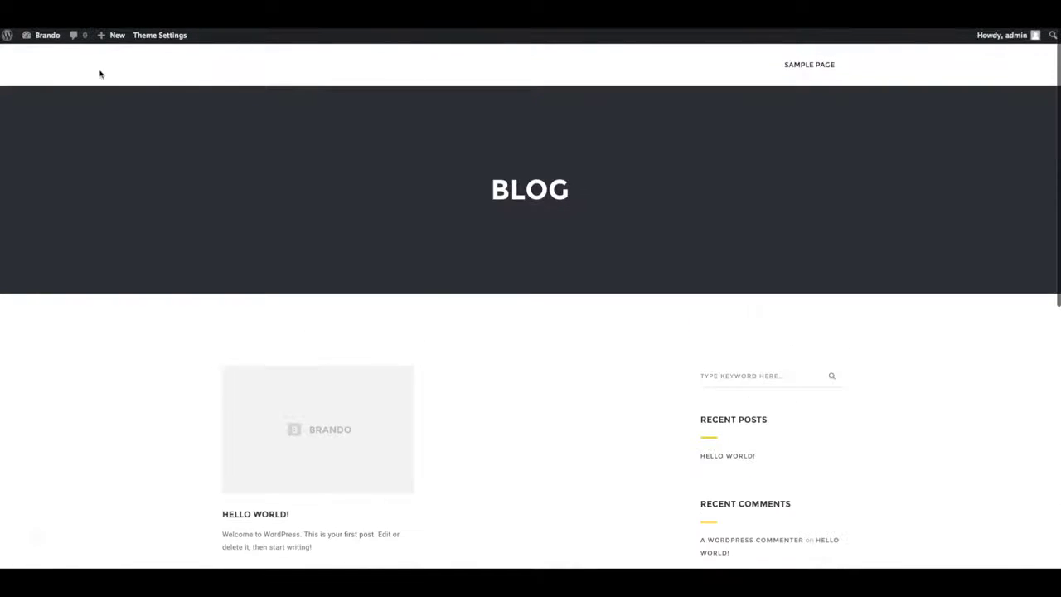
left_click(51, 56)
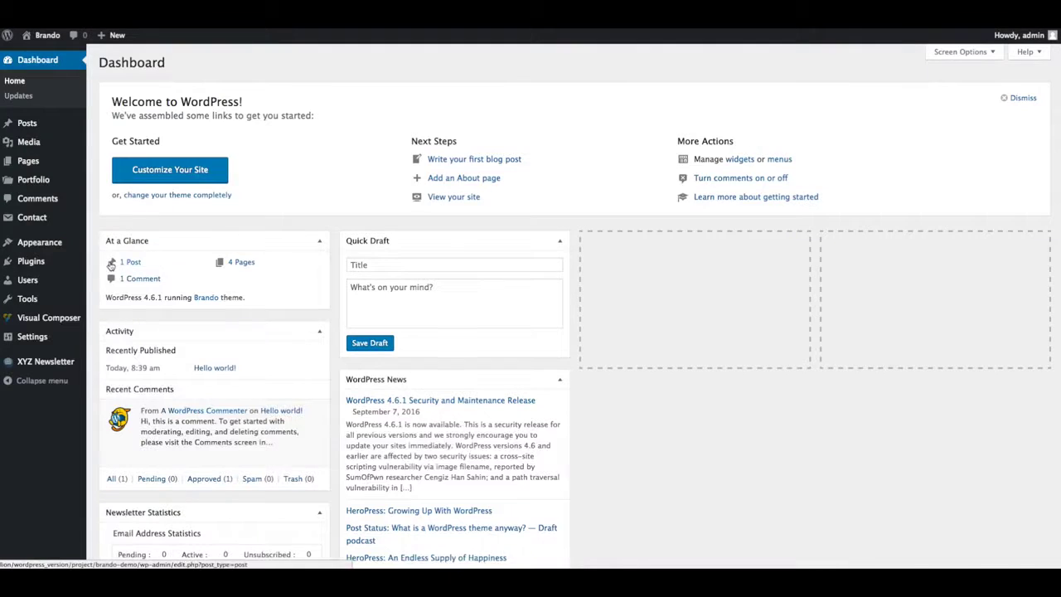
mouse_move(81, 259)
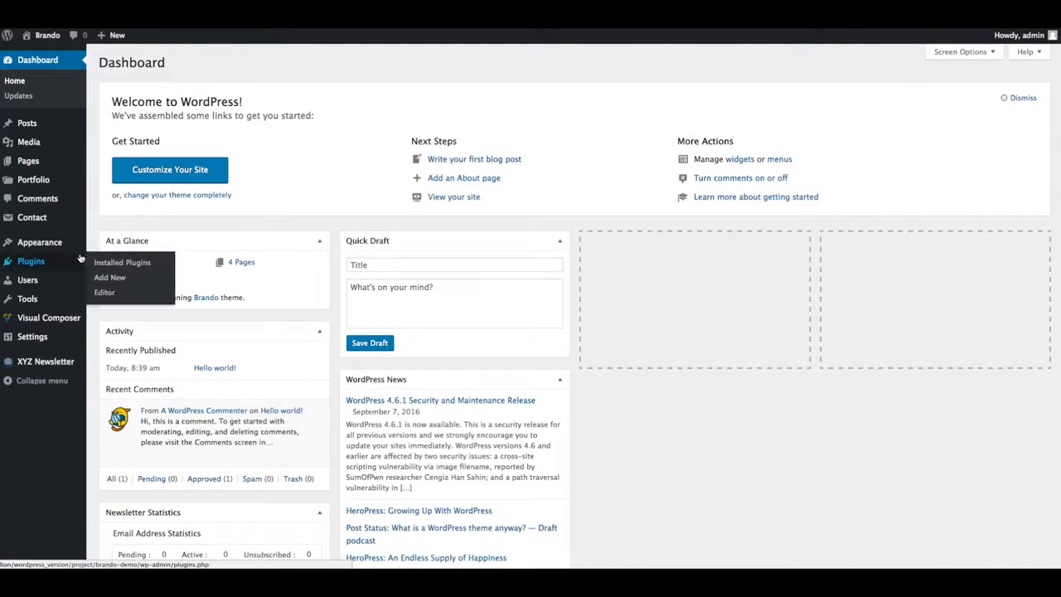
mouse_move(56, 245)
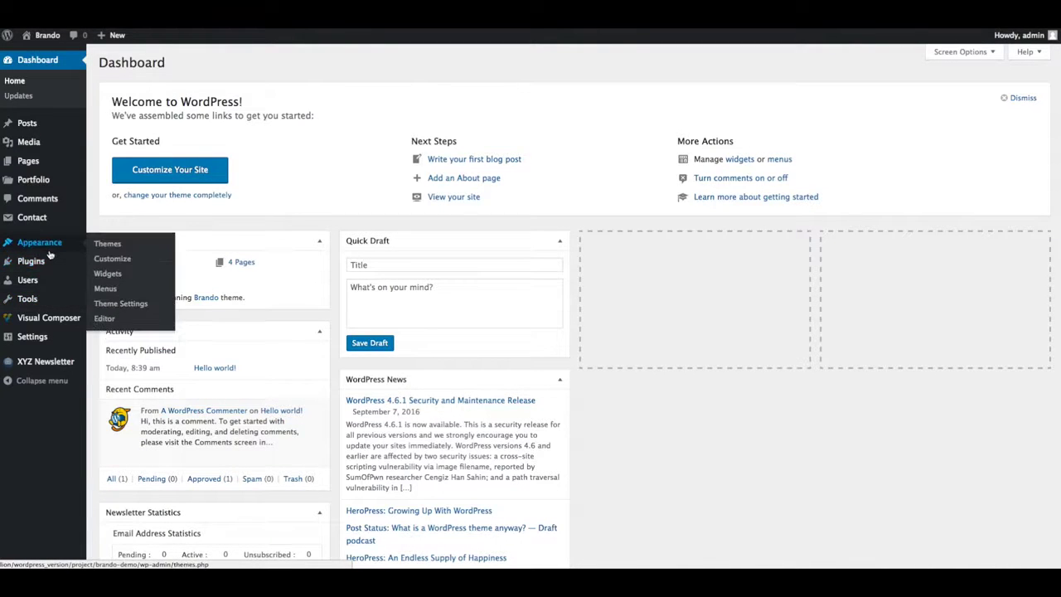
In Brando Theme Settings, browse the Import/Export demo list and start the Agency demo import
left_click(122, 305)
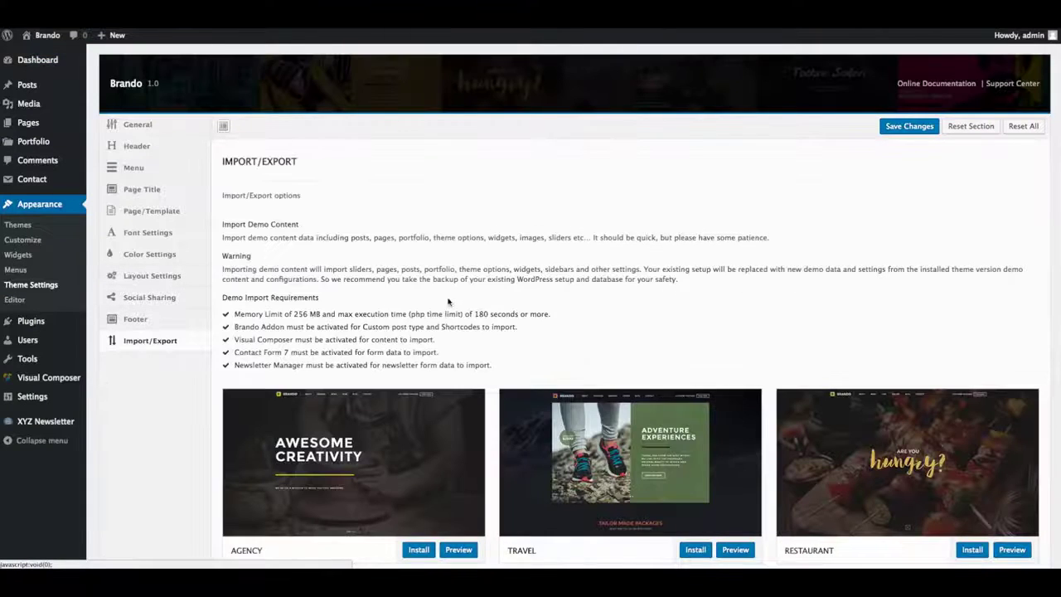
scroll(509, 287, "down", 2)
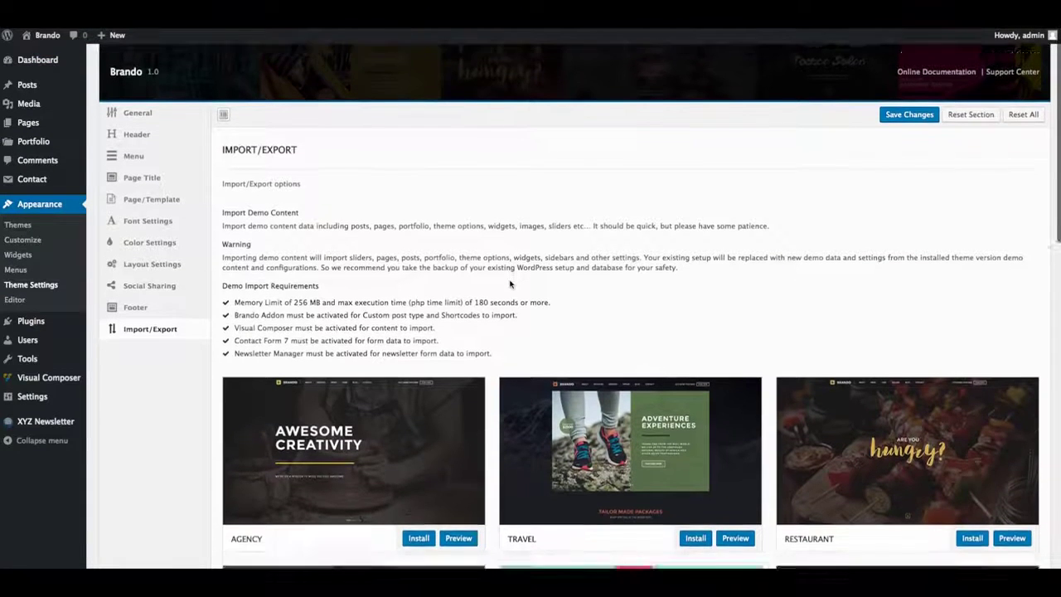
scroll(509, 284, "down", 5)
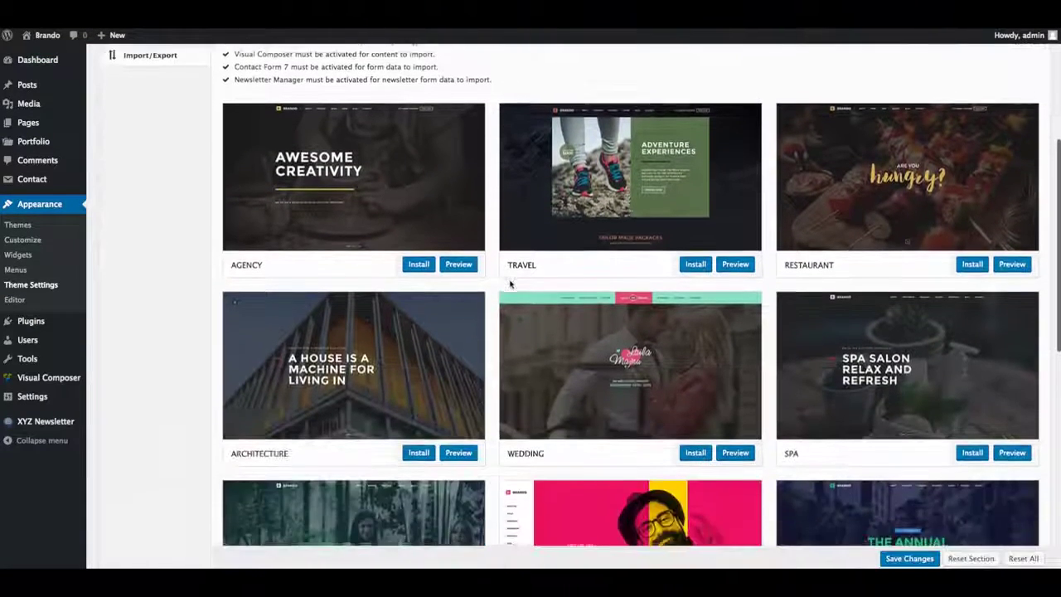
scroll(509, 284, "down", 7)
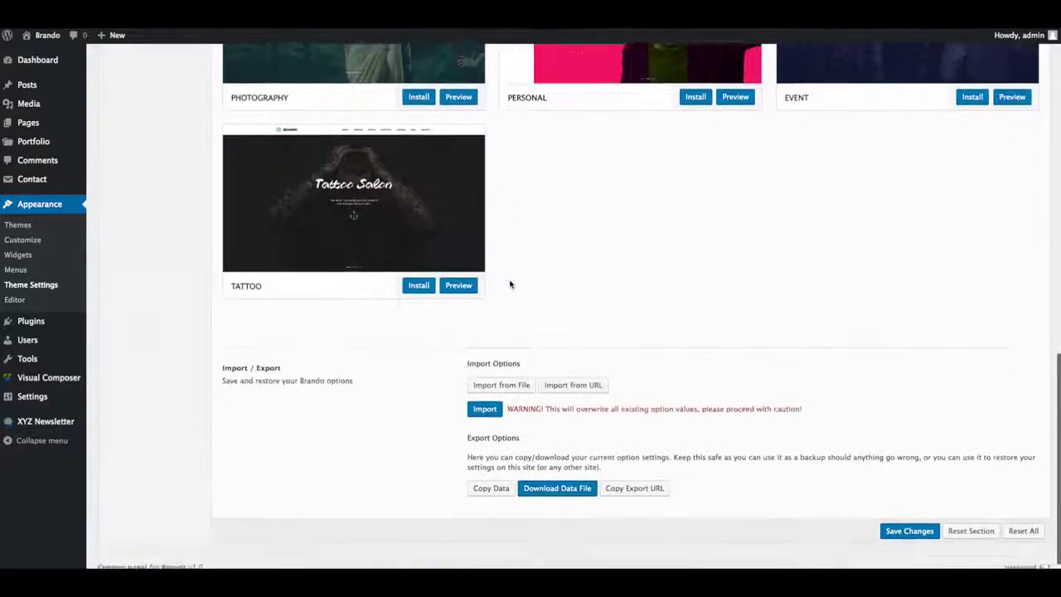
scroll(510, 284, "up", 8)
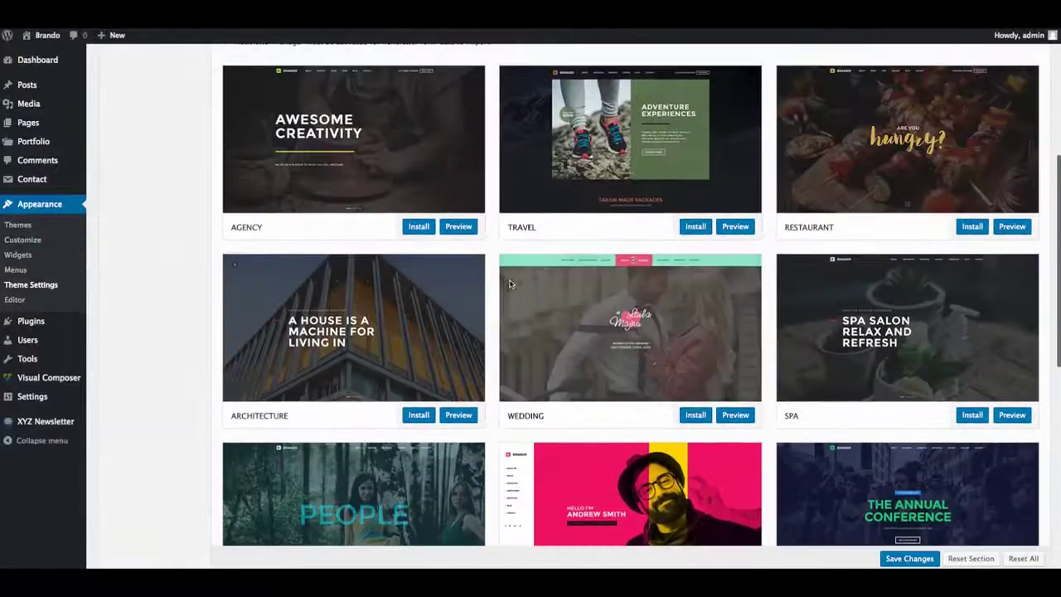
scroll(510, 284, "up", 3)
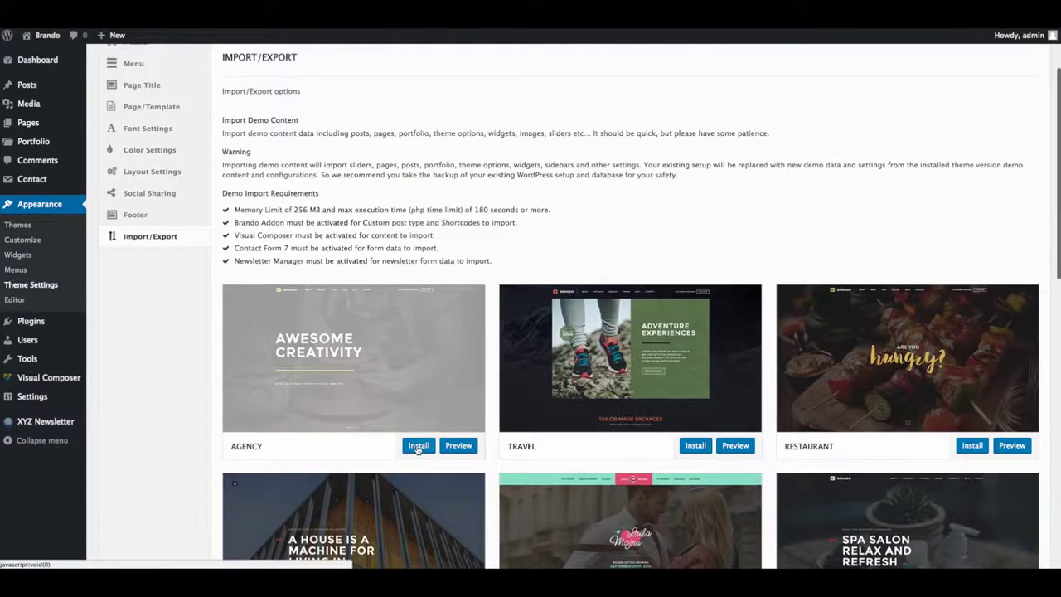
left_click(418, 447)
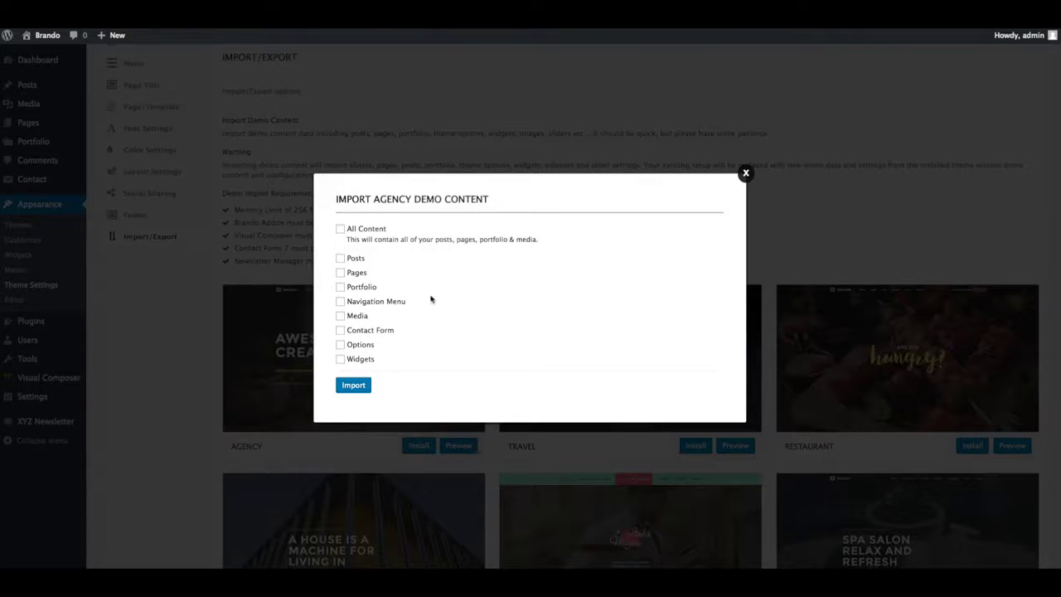
Import the Agency demo with All Content selected, confirming replacement of existing data
left_click(341, 230)
left_click(354, 385)
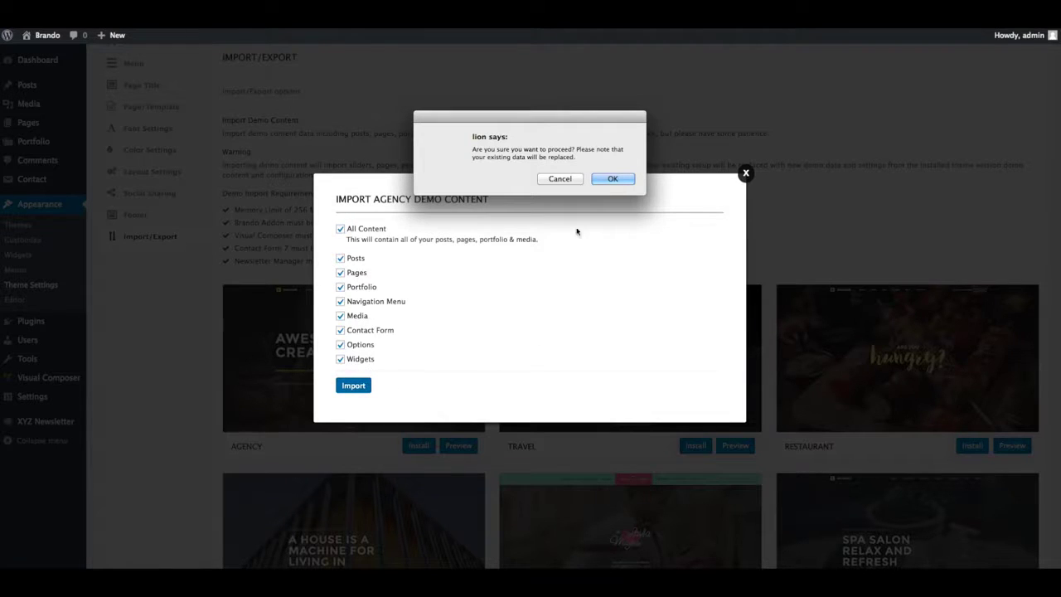
left_click(613, 179)
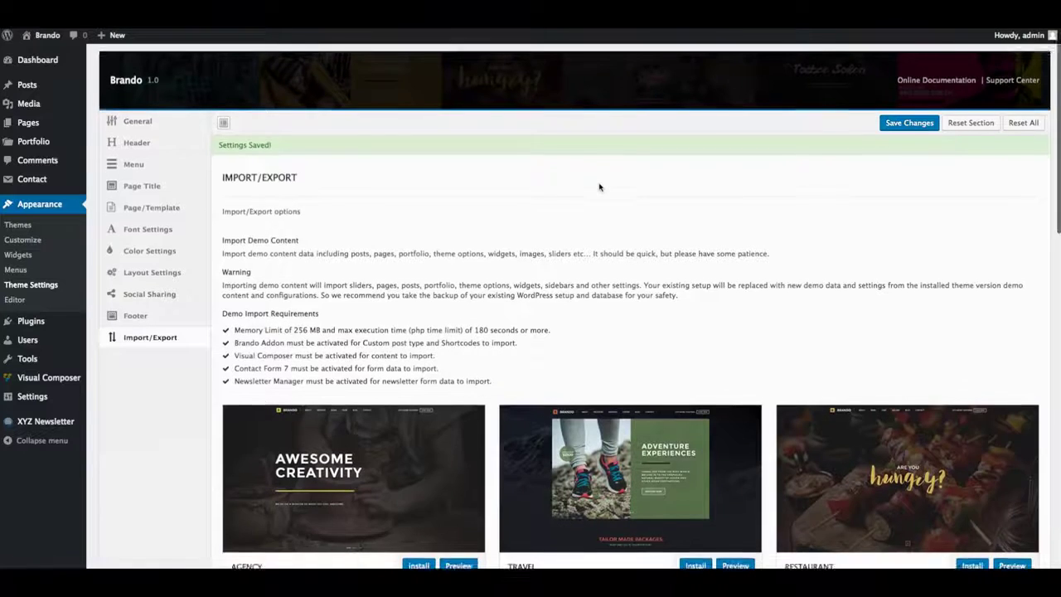
Review the completed import and go to the site's front end
scroll(601, 187, "down", 3)
scroll(600, 187, "down", 10)
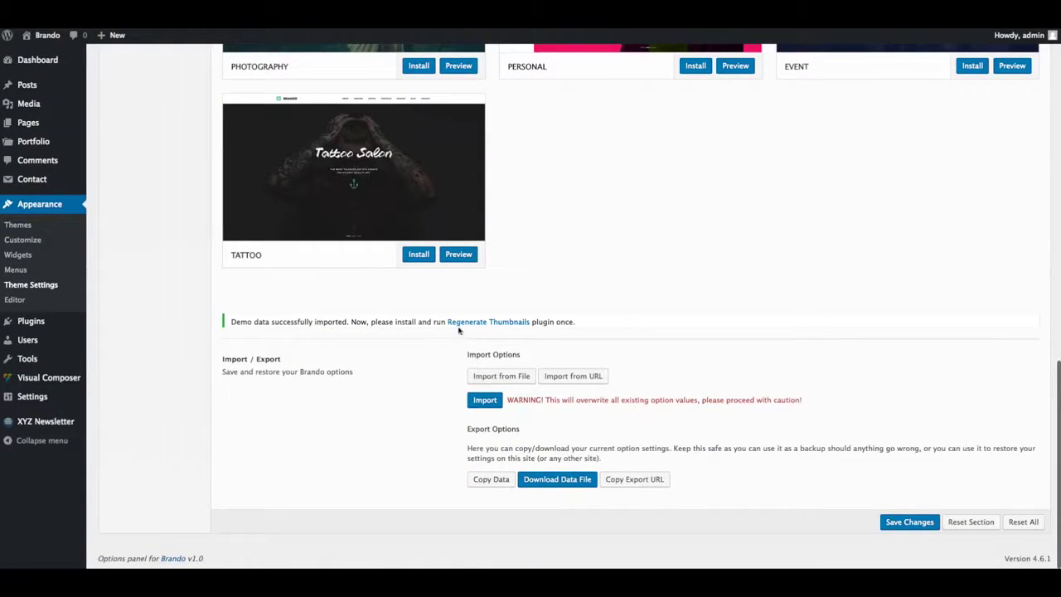
mouse_move(38, 37)
left_click(30, 56)
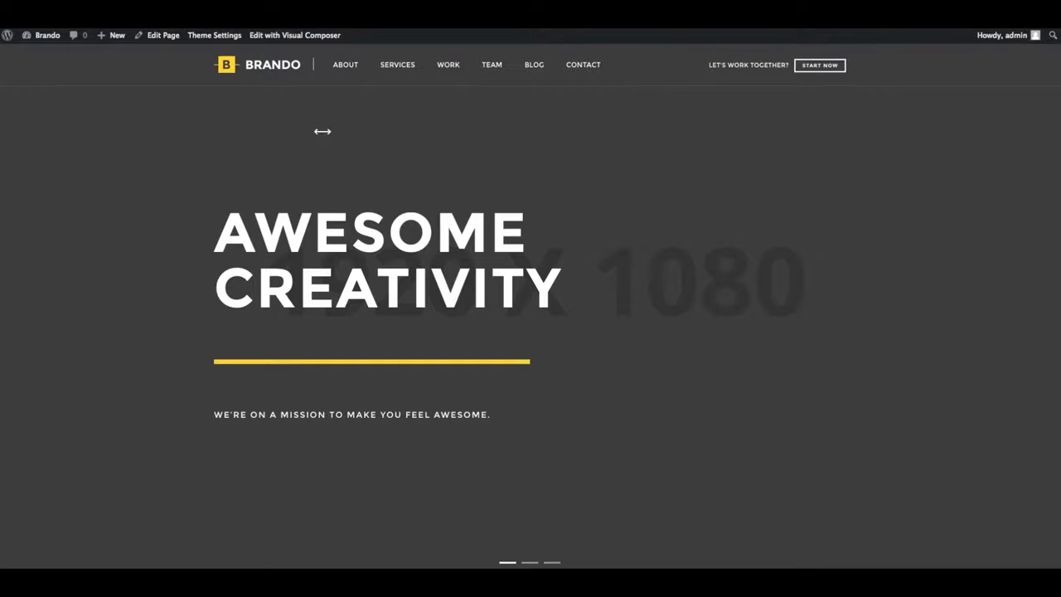
Browse the homepage's About, Services, Work, Team, Blog and Contact sections from the nav bar
left_click(343, 64)
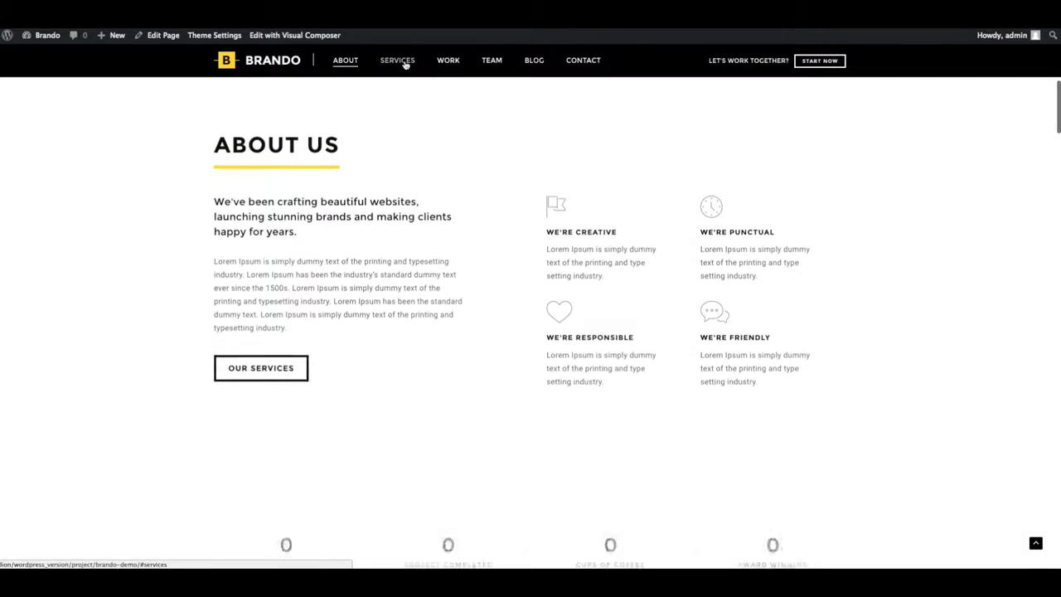
left_click(405, 63)
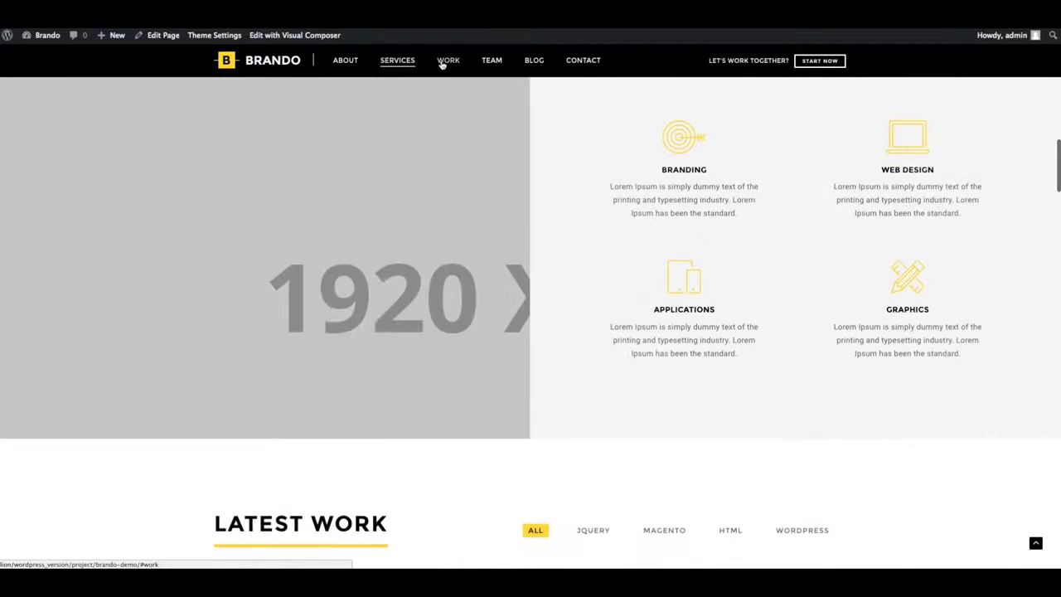
left_click(446, 63)
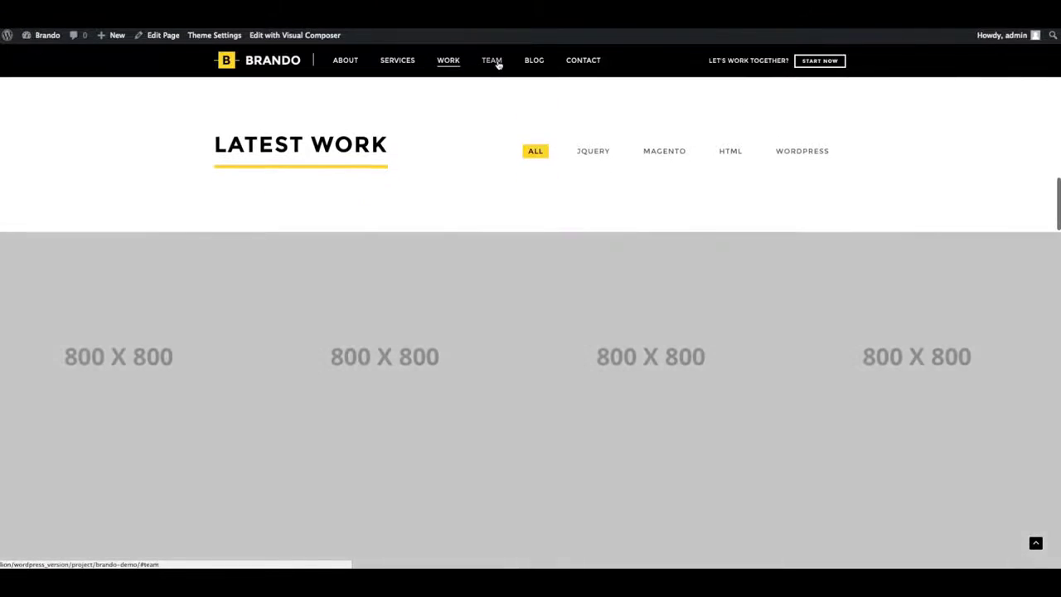
left_click(495, 63)
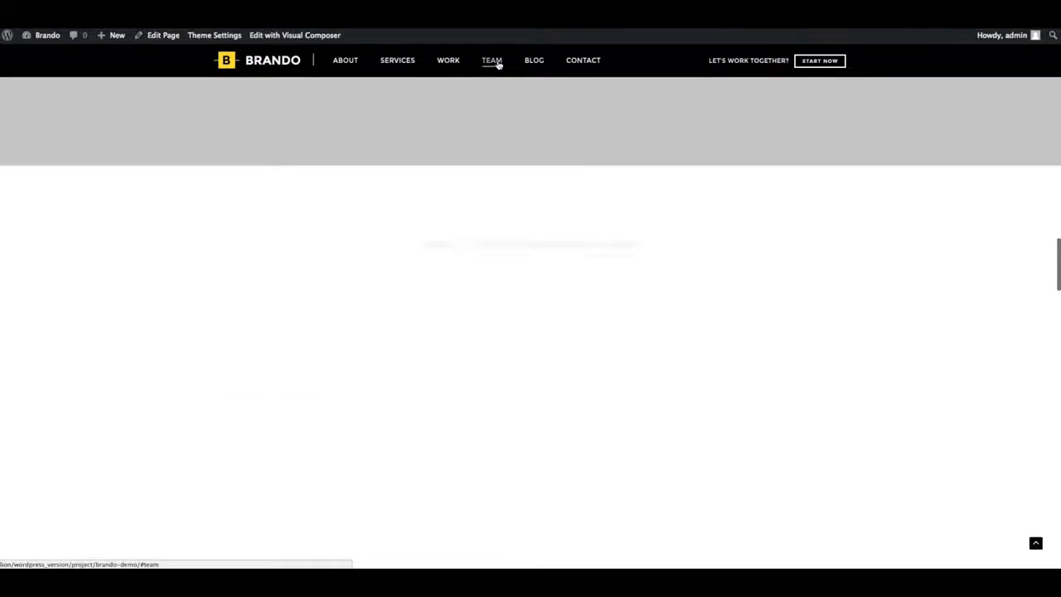
left_click(533, 64)
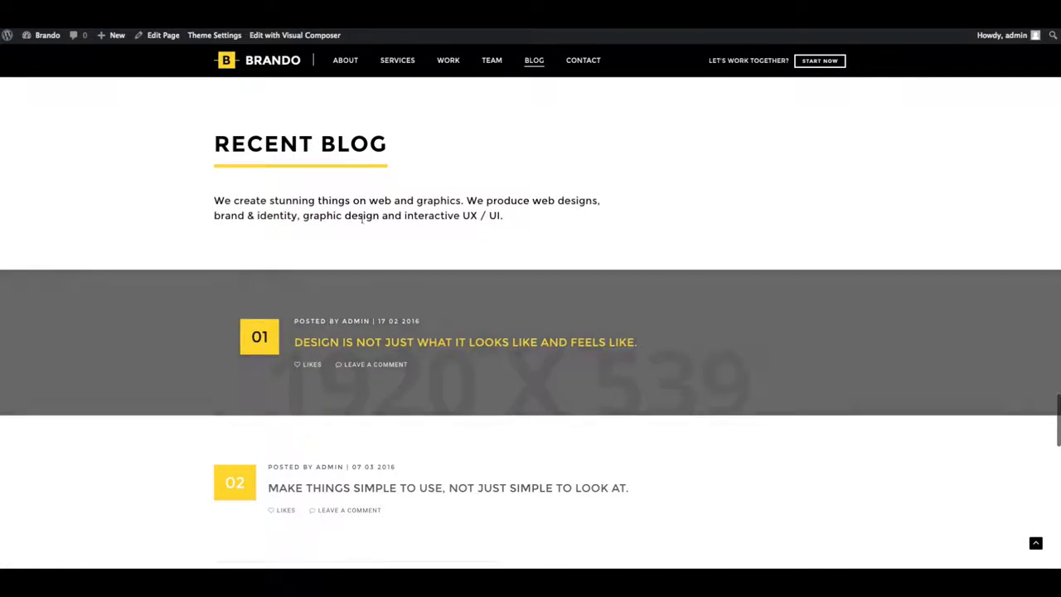
scroll(390, 199, "up", 5)
left_click(597, 65)
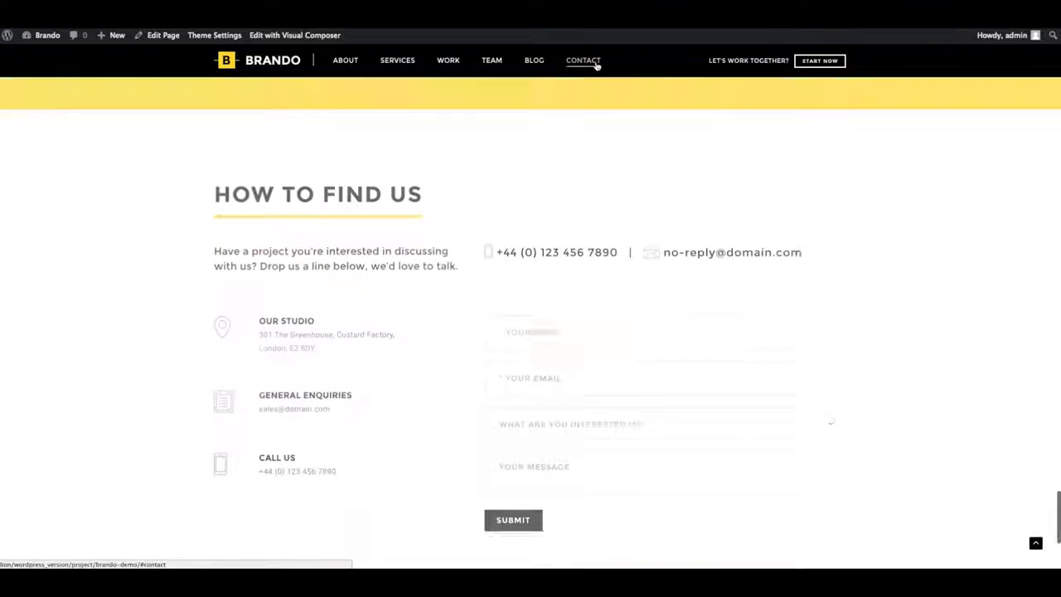